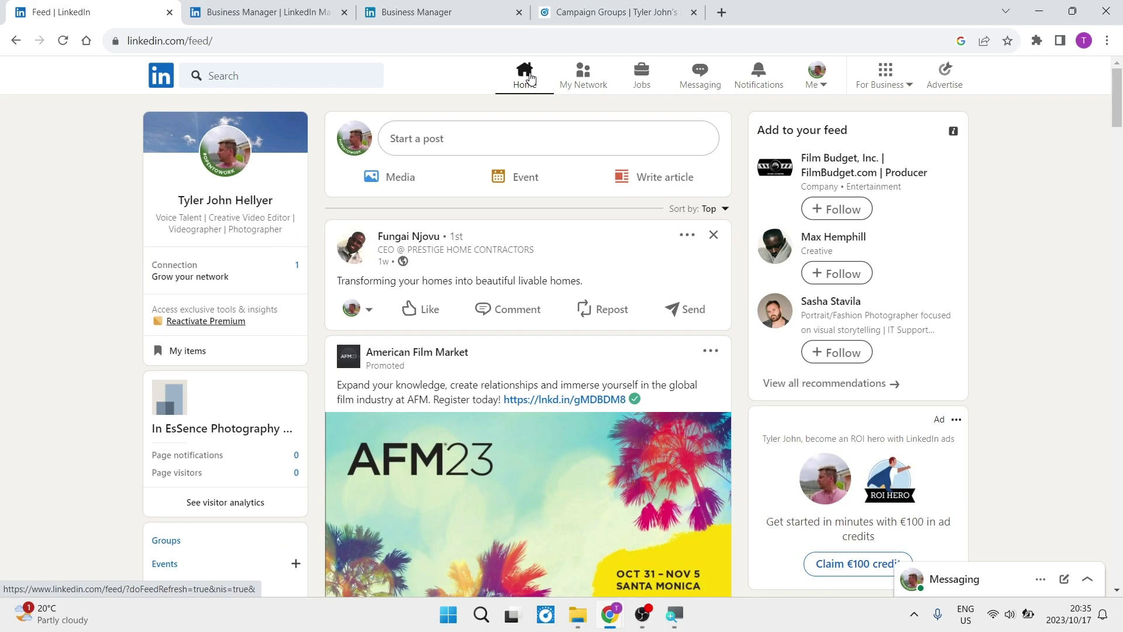
# Discard a personal post draft, then start a new post as In EsSence Photography & Videography.
pyautogui.click(472, 139)
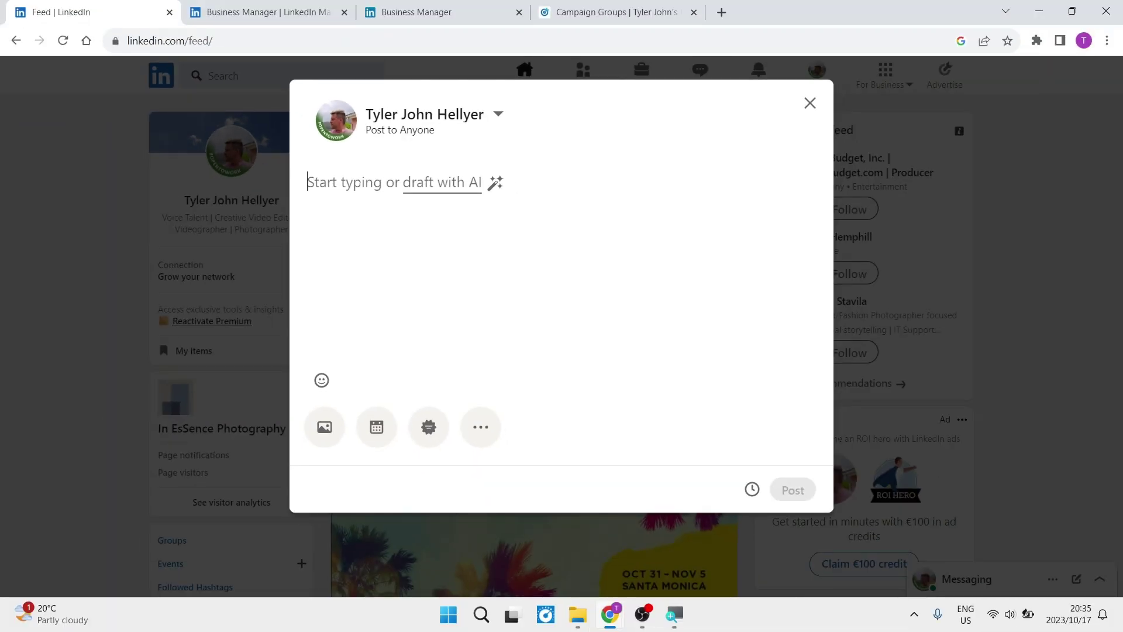
pyautogui.click(810, 104)
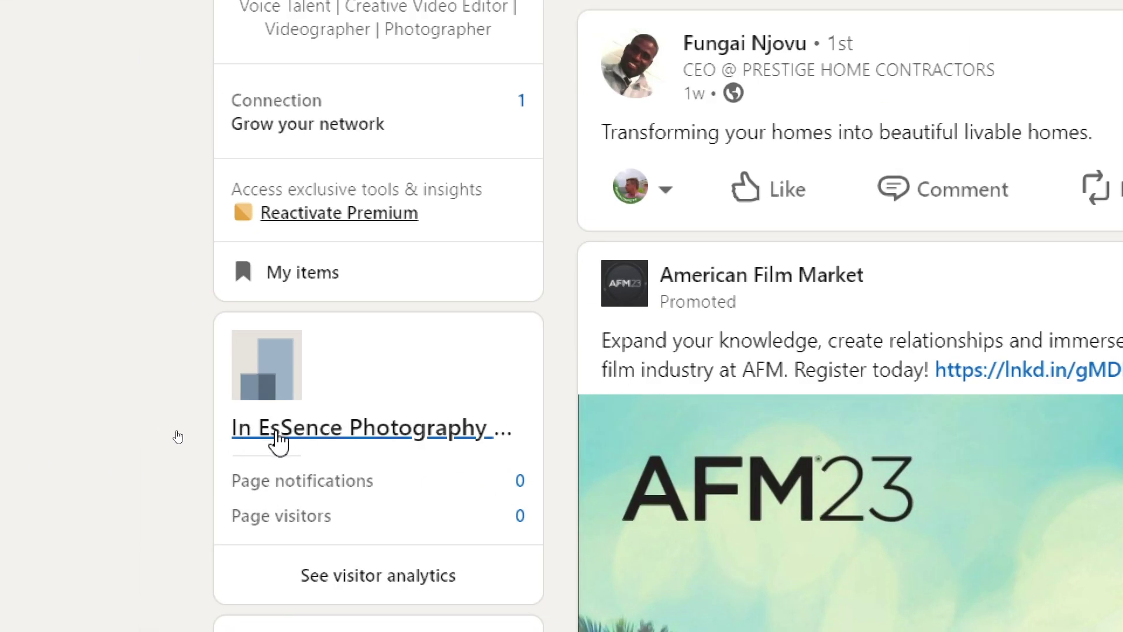
pyautogui.click(293, 443)
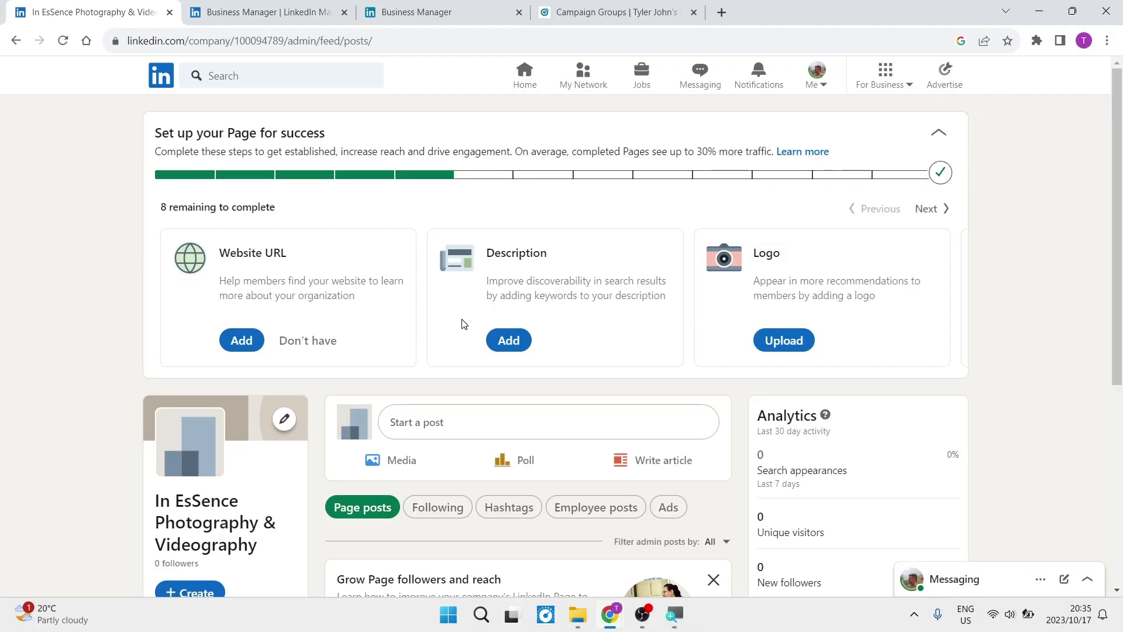
pyautogui.scroll(-2, 481, 437)
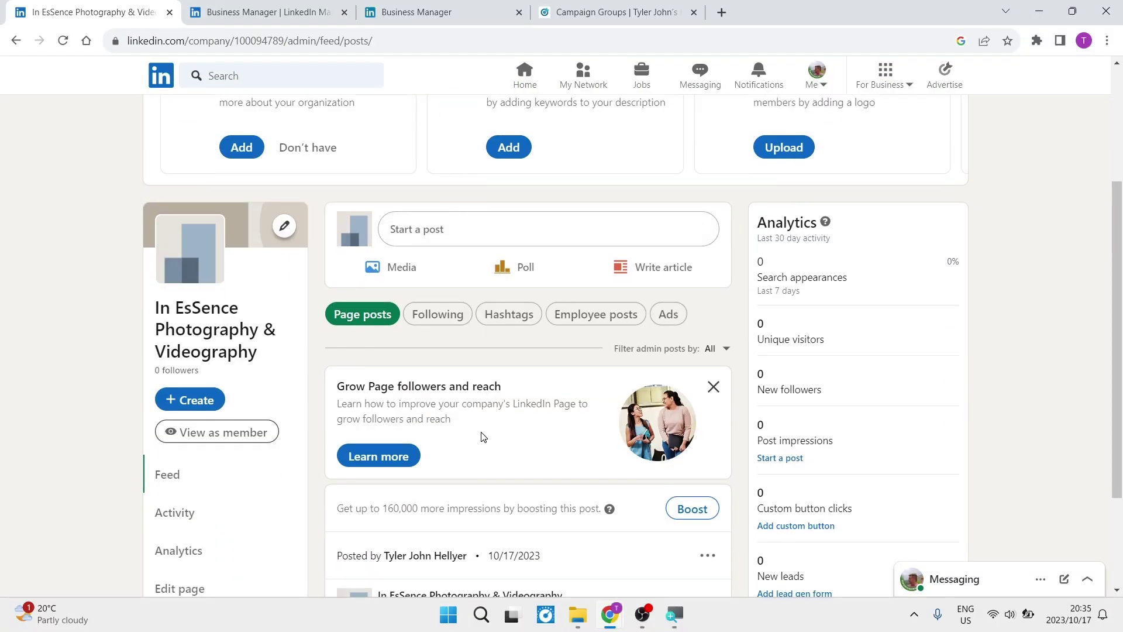
pyautogui.click(476, 233)
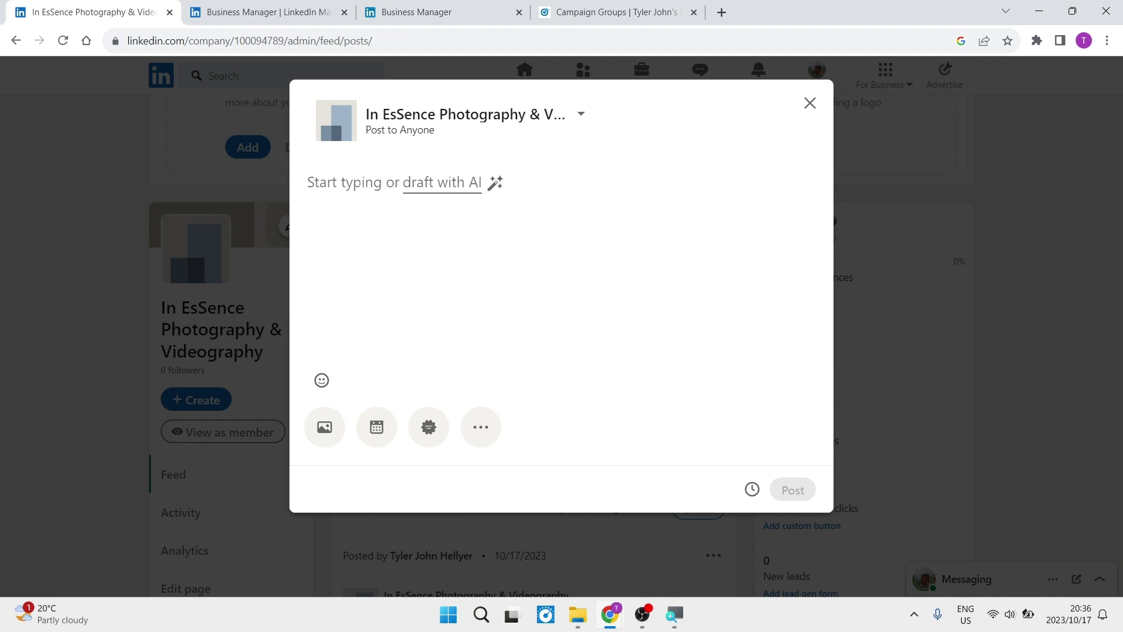
# Paste the wedding-season announcement inviting photo and video bookings into the page's draft.
pyautogui.write('Wedding season is around the corner, book us today to take care of all your photo and video needs.')
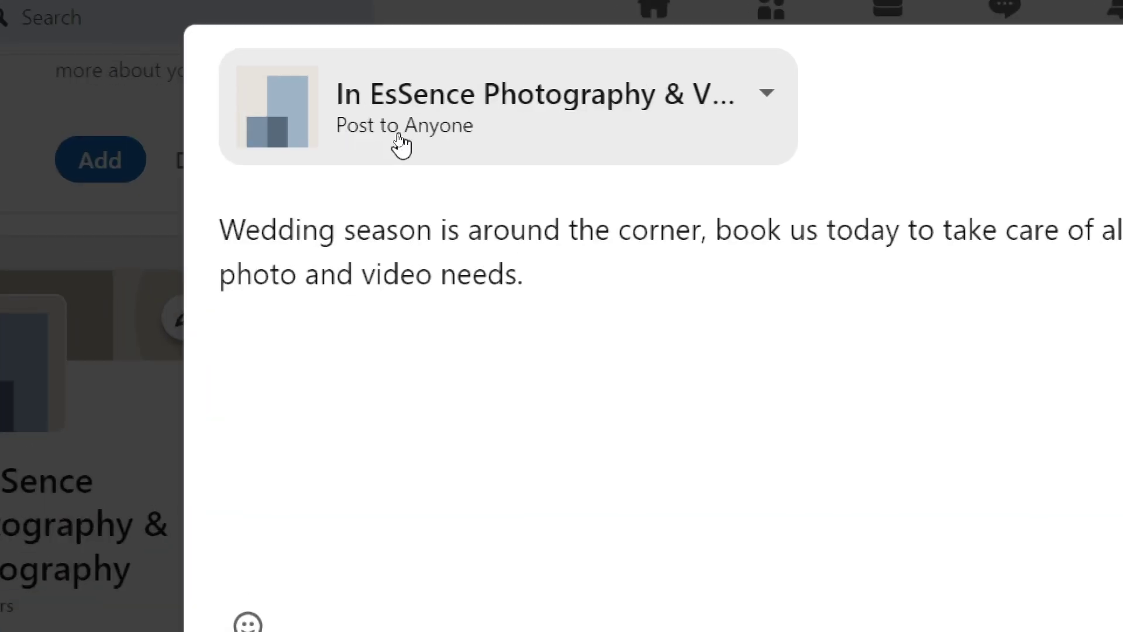
pyautogui.click(397, 139)
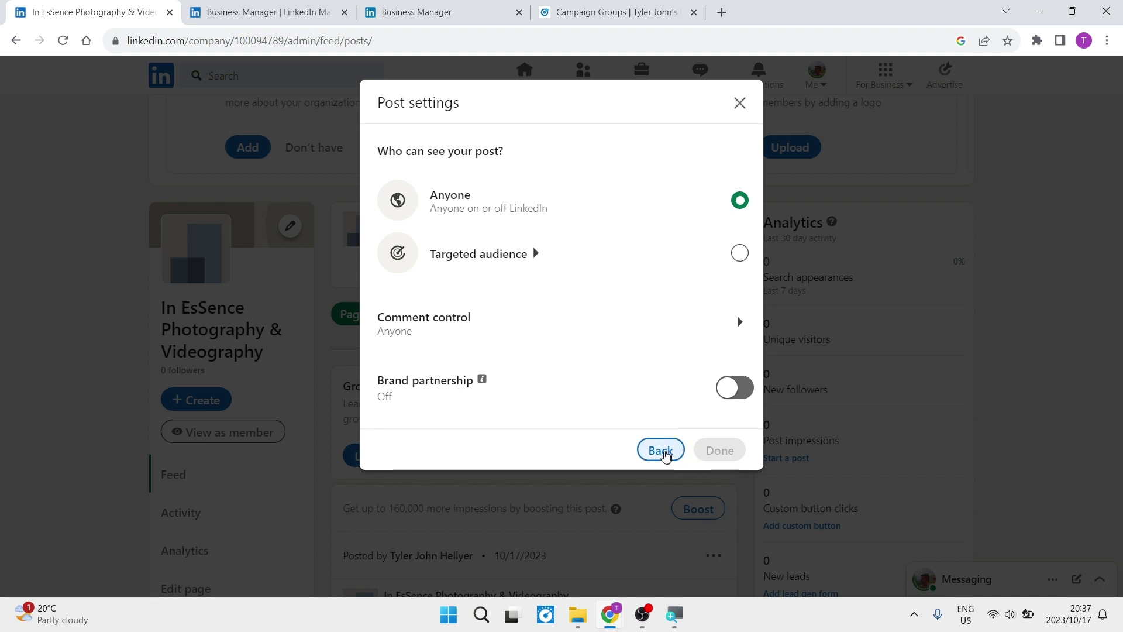
pyautogui.click(660, 450)
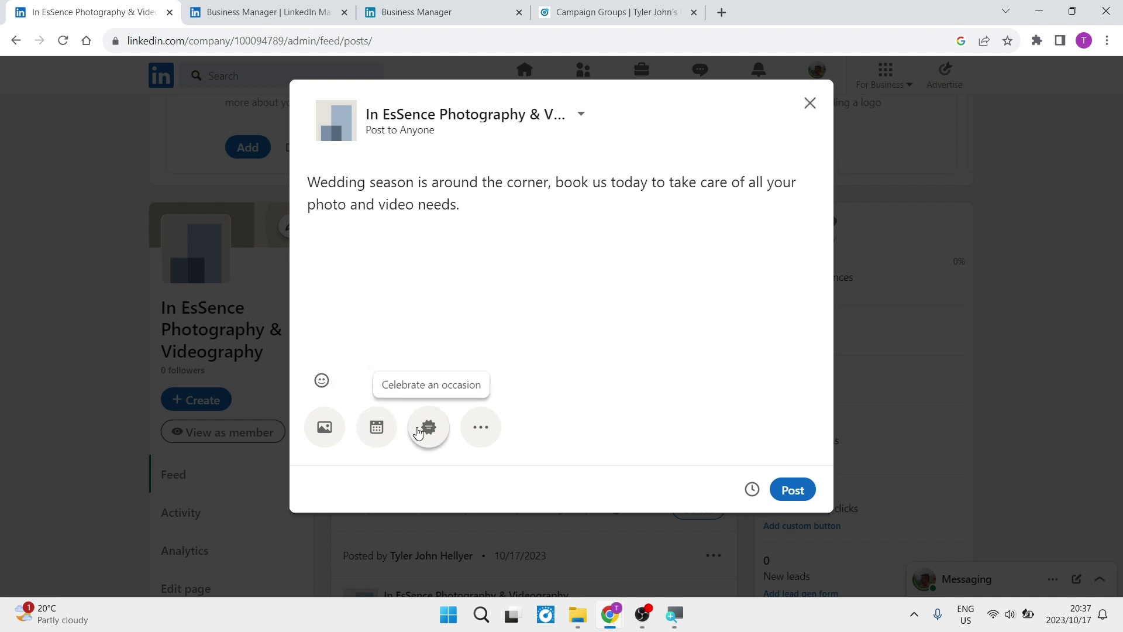
# Publish the wedding-season post after backing out of the hiring option under More.
pyautogui.click(481, 431)
pyautogui.click(483, 434)
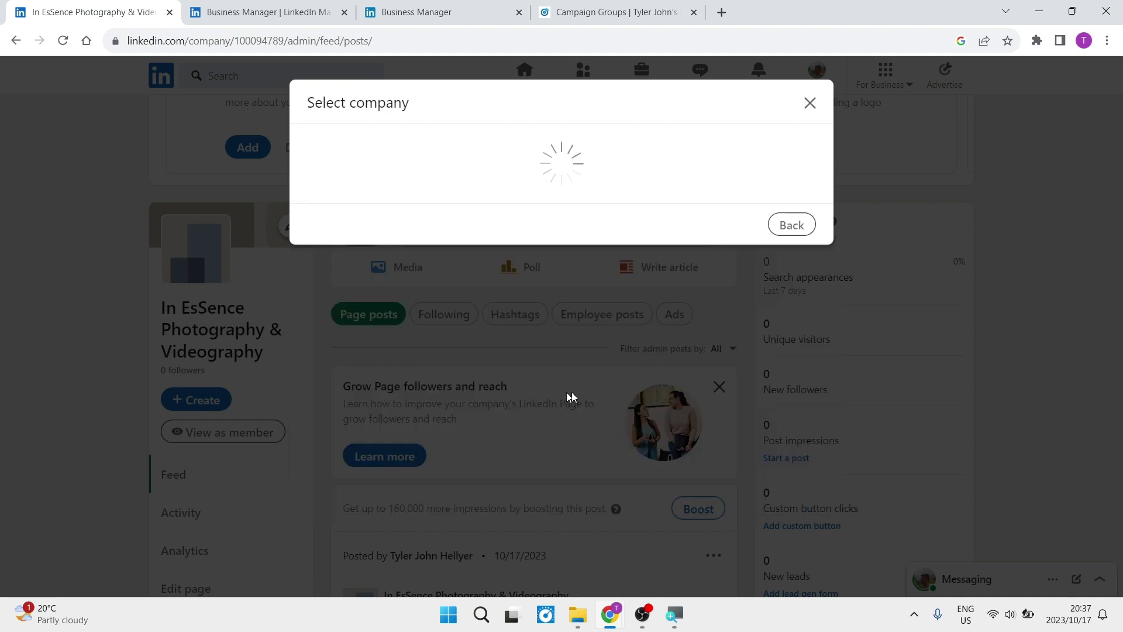
pyautogui.click(810, 104)
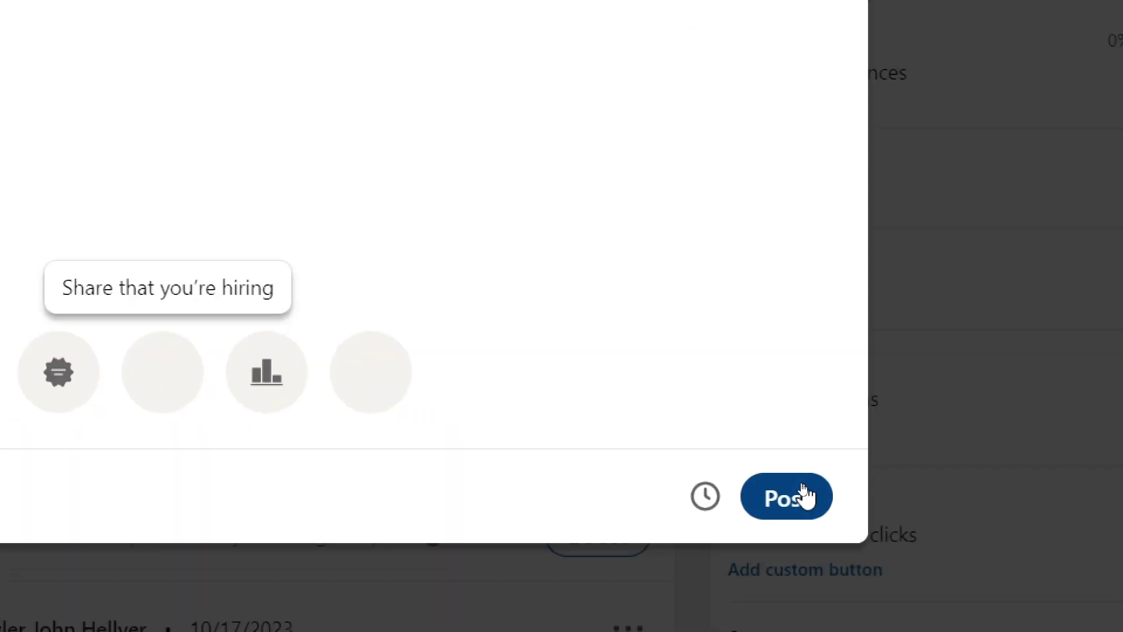
pyautogui.click(802, 489)
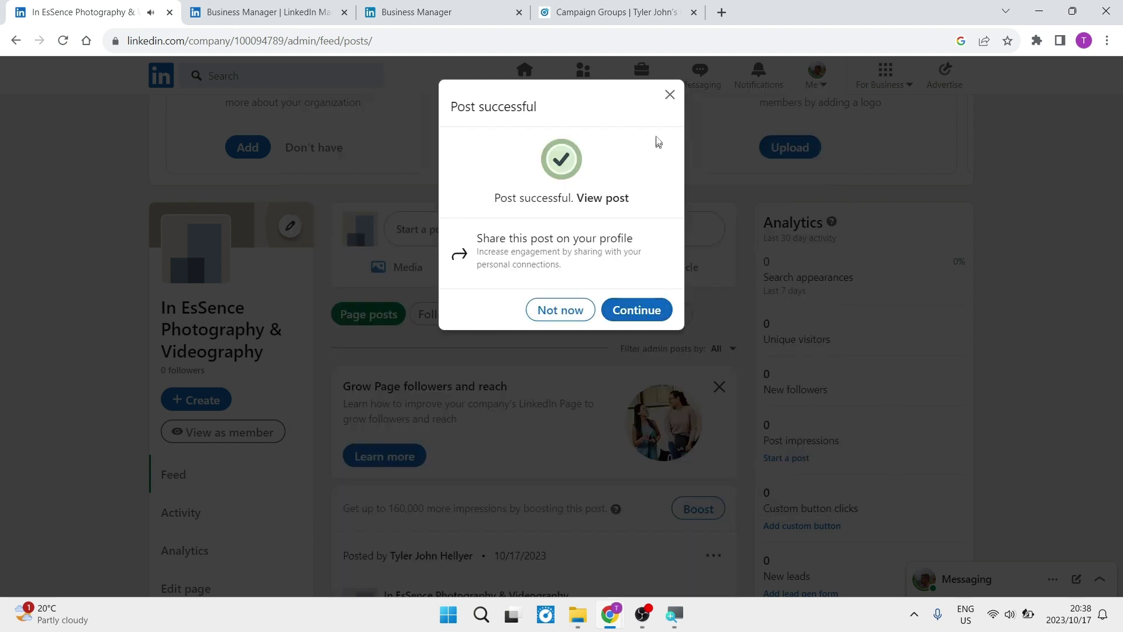
# Dismiss the success message and like the wedding-season post as the page.
pyautogui.click(669, 94)
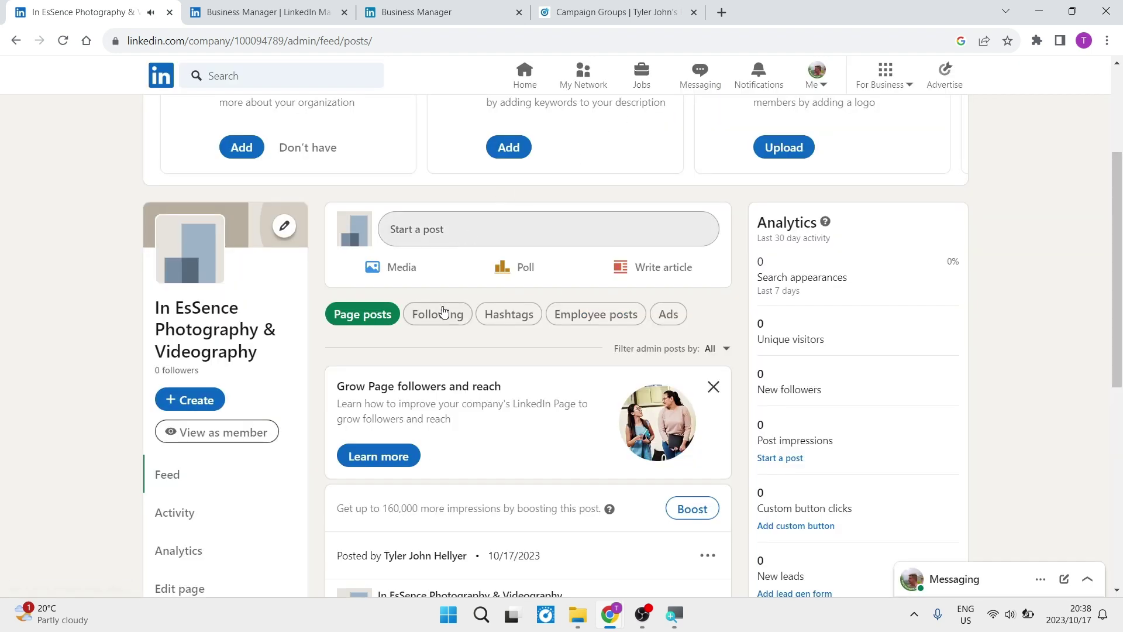
pyautogui.scroll(-1, 483, 456)
pyautogui.scroll(-2, 483, 456)
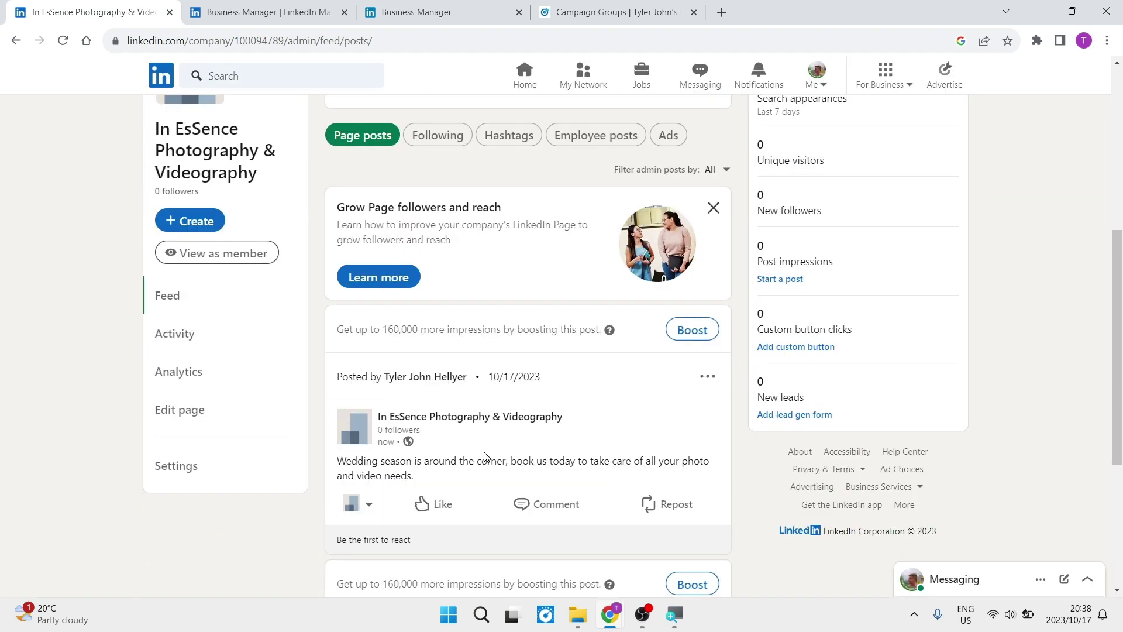
pyautogui.scroll(-1, 483, 455)
pyautogui.scroll(-1, 483, 455)
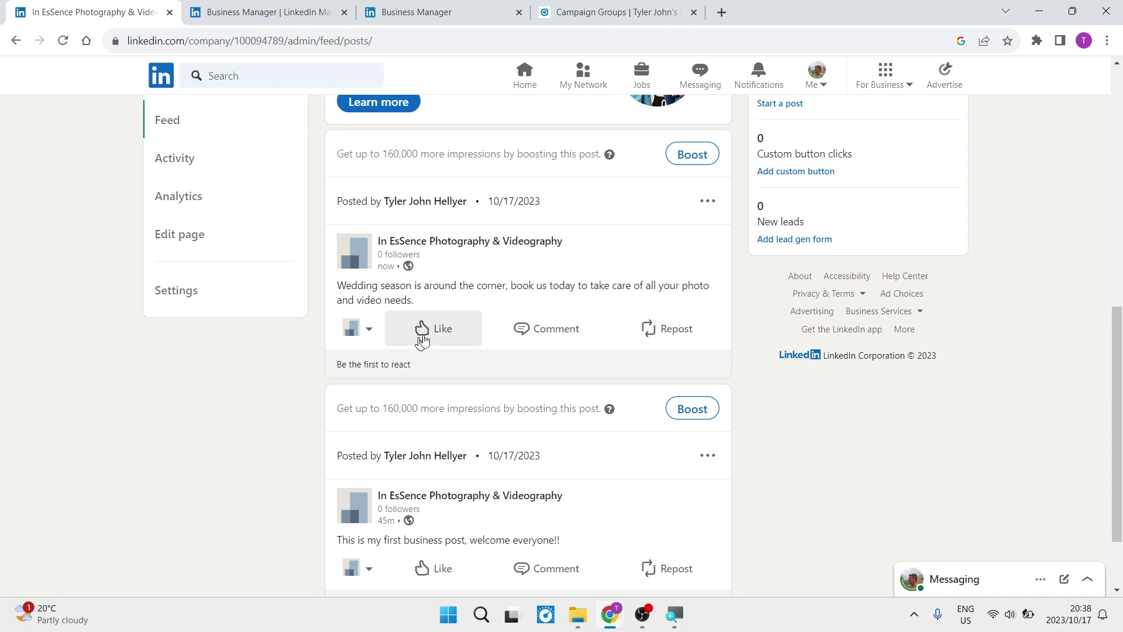
pyautogui.click(438, 329)
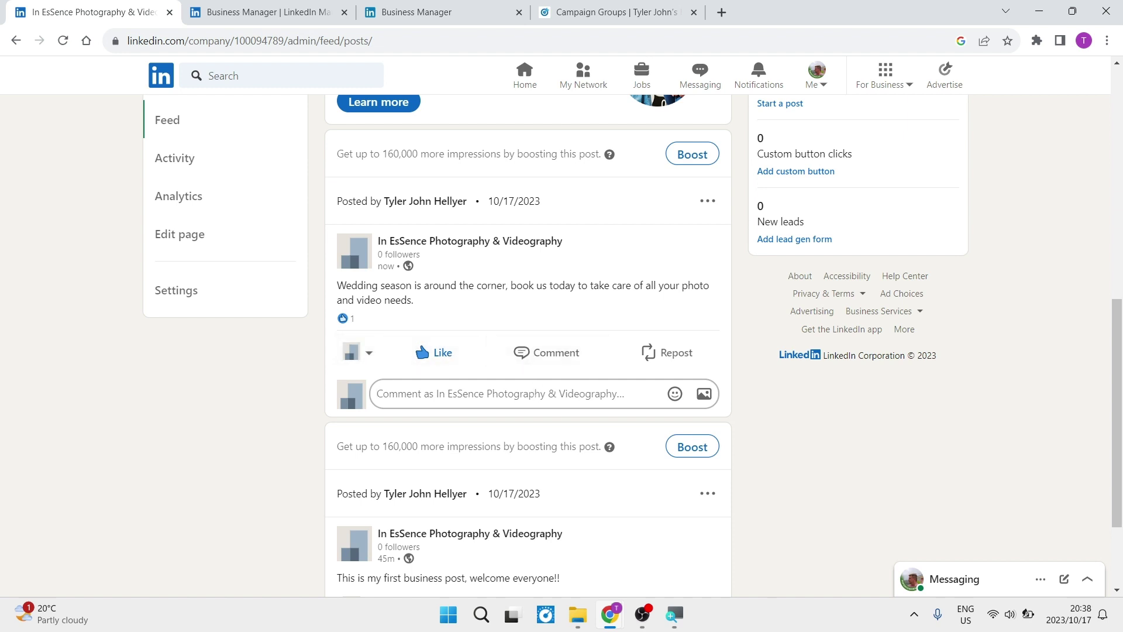
pyautogui.write('C')
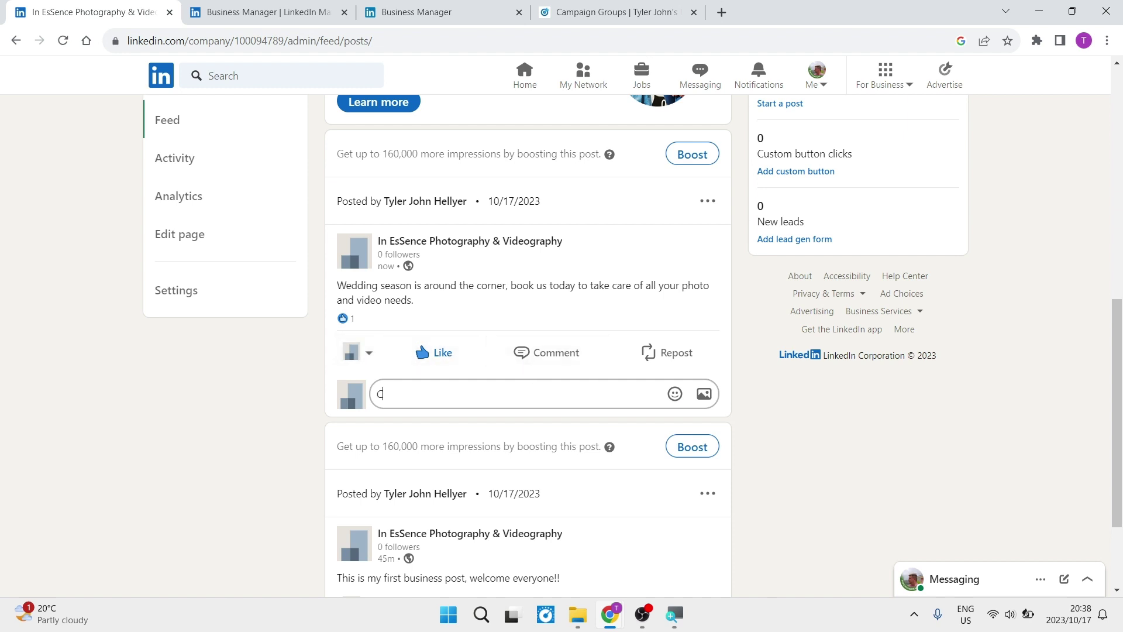
pyautogui.write('all us no')
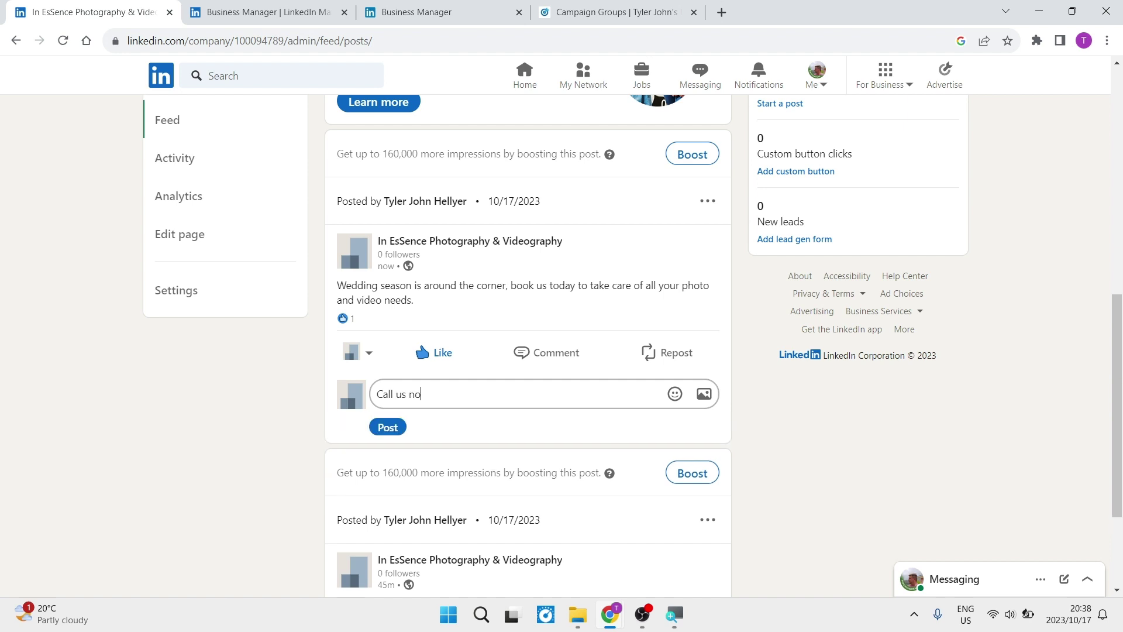
pyautogui.write('w for a fre')
pyautogui.write('e qu')
pyautogui.write('ote')
# Post the comment 'Call us now for a free quote' on the wedding-season post.
pyautogui.click(388, 427)
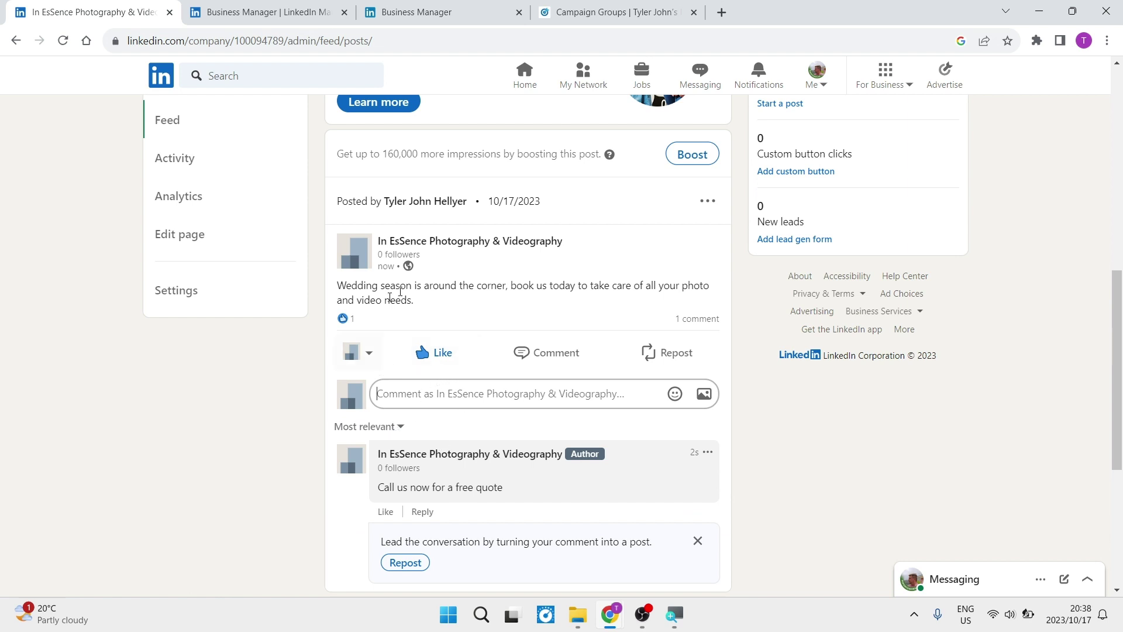
pyautogui.scroll(-1, 421, 408)
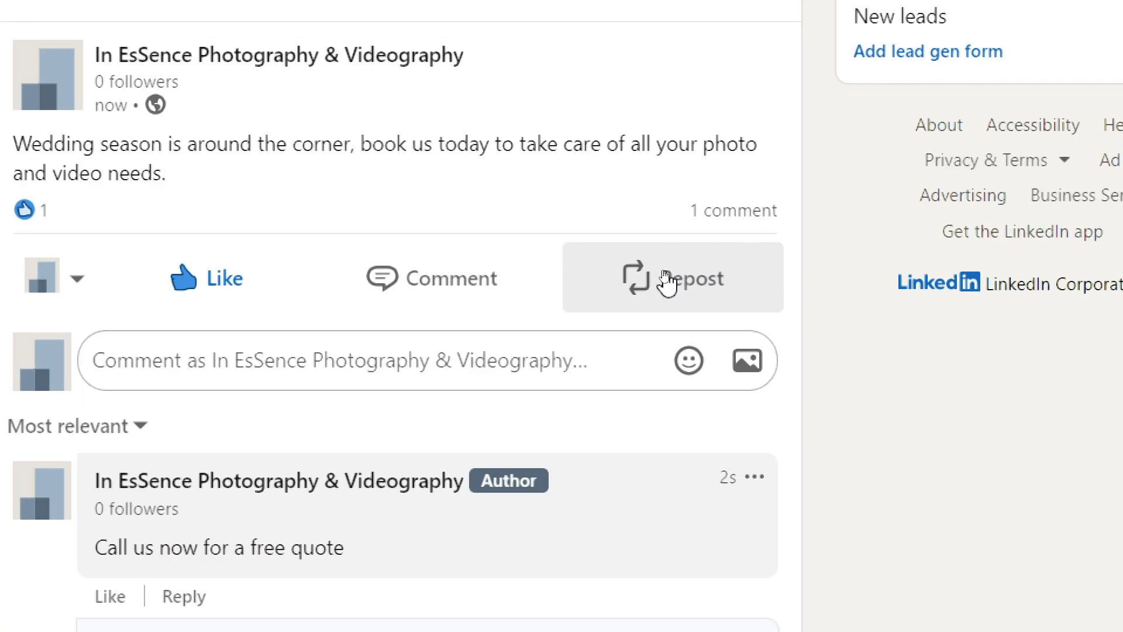
pyautogui.click(665, 275)
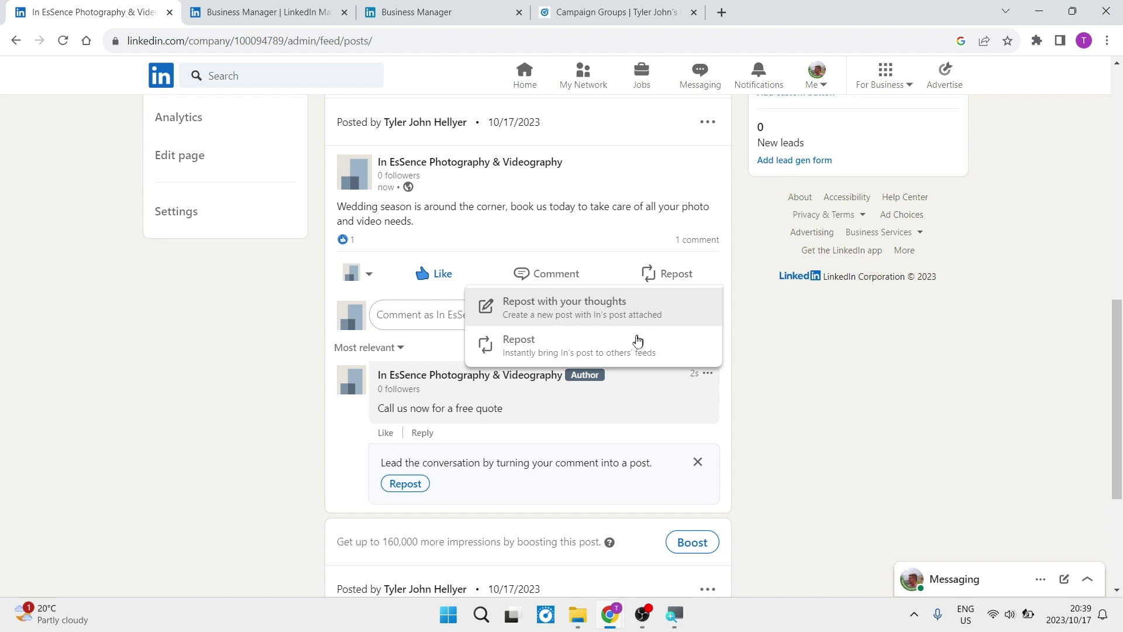
pyautogui.click(612, 354)
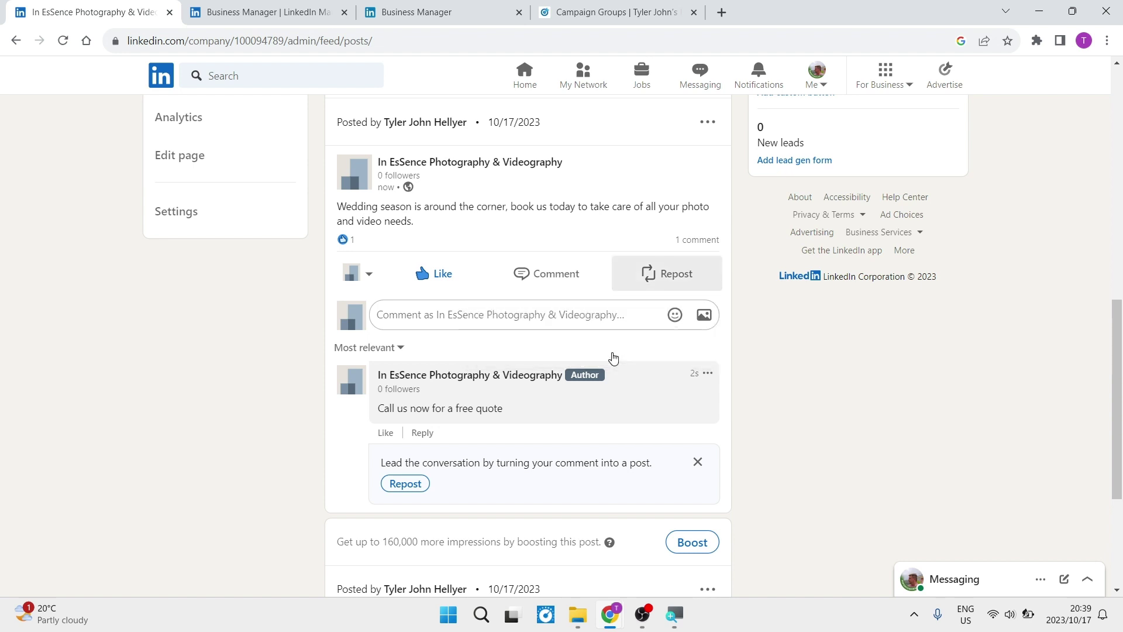